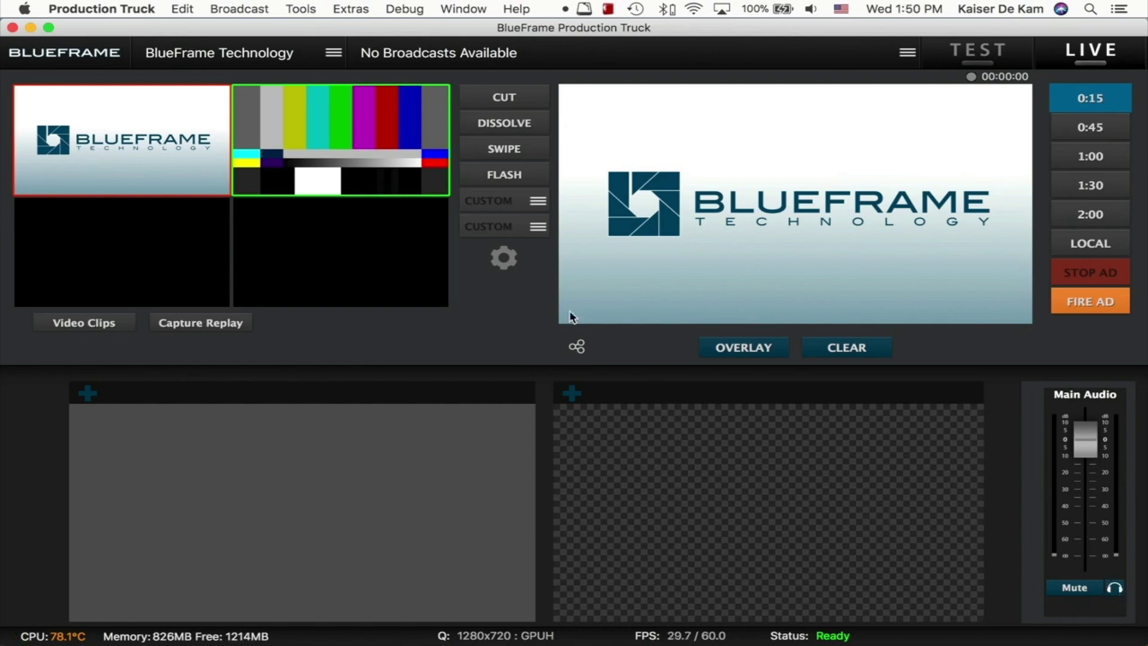
# Enable the Advanced Audio Mixer Configuration in the advanced preferences and close the preferences.
pyautogui.click(502, 260)
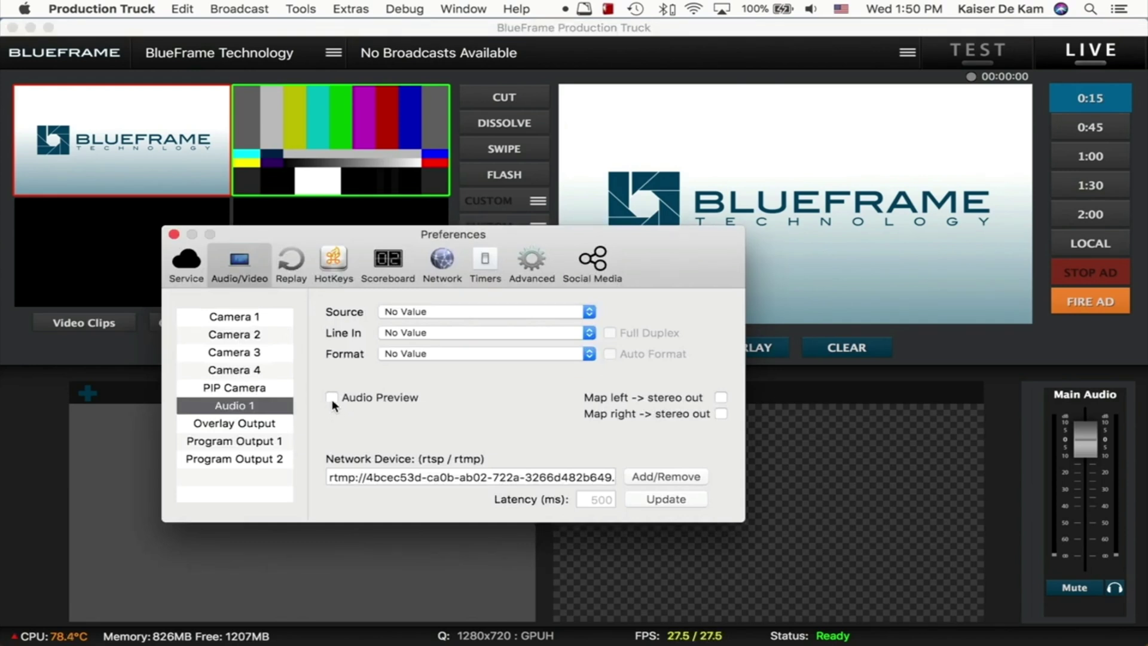
pyautogui.click(174, 234)
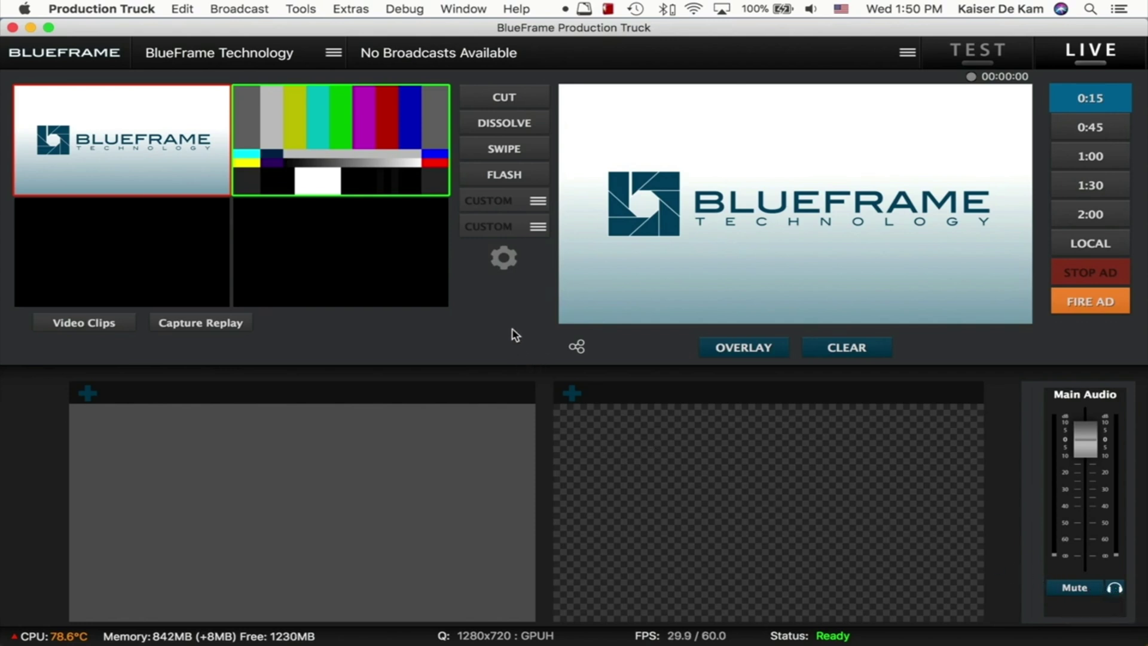
pyautogui.click(504, 258)
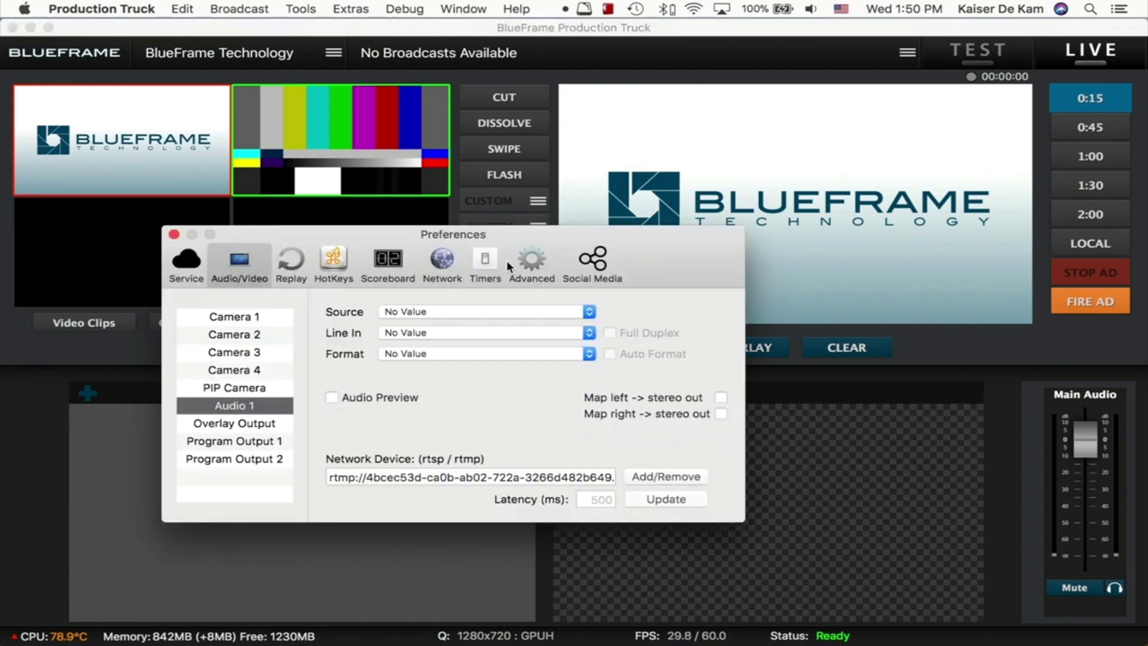
pyautogui.click(543, 264)
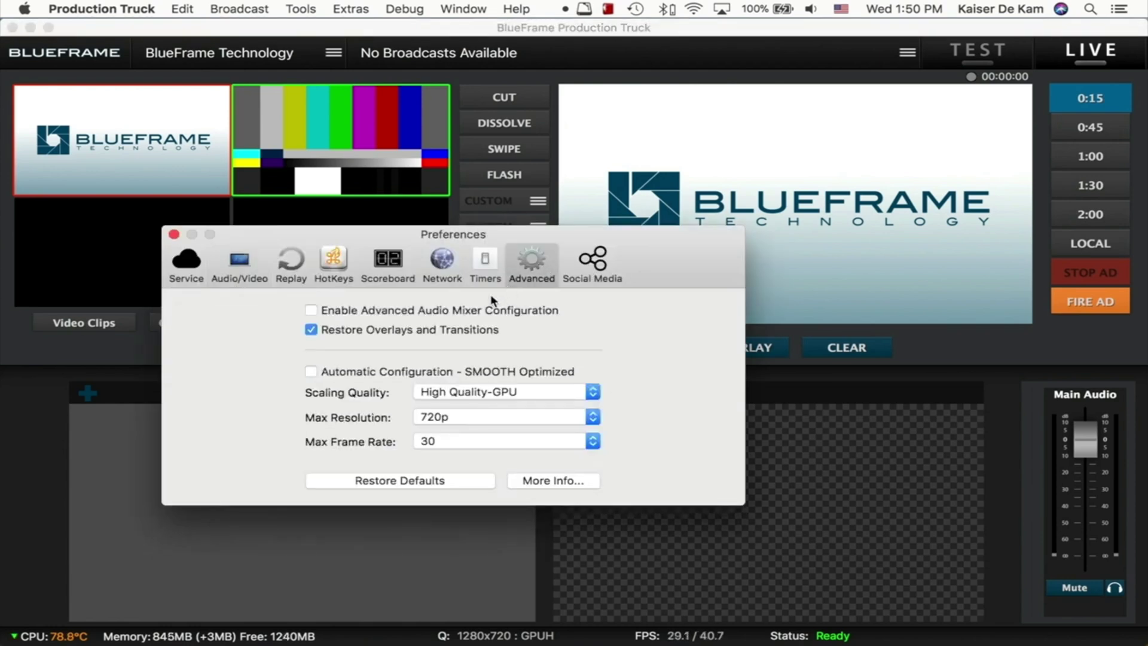
pyautogui.click(311, 309)
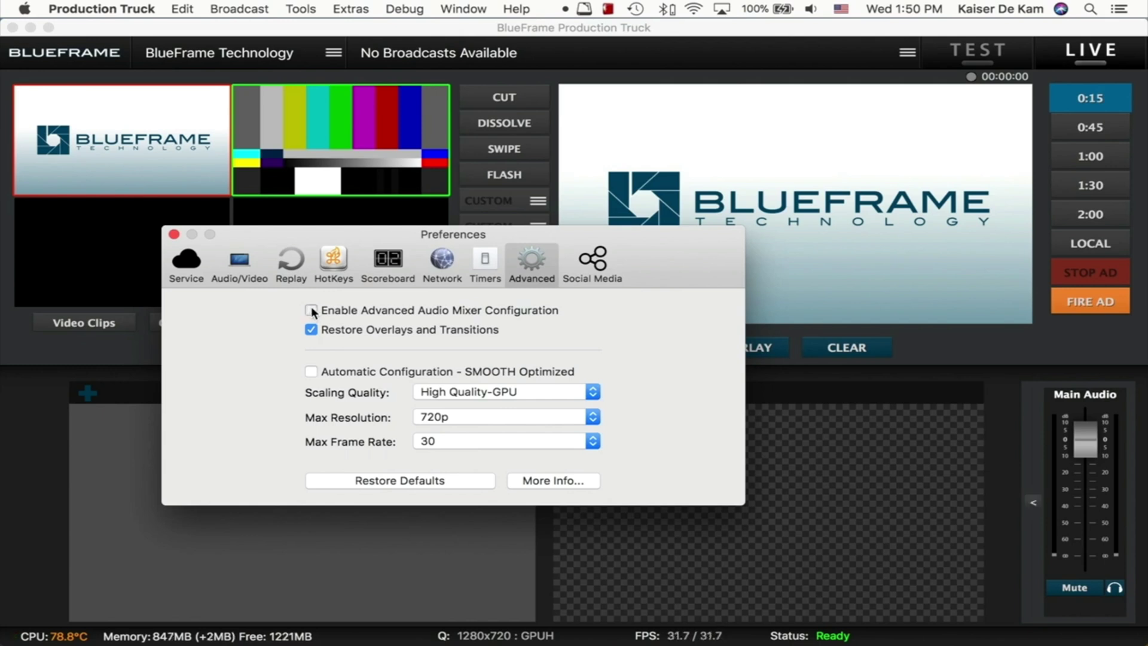
pyautogui.click(173, 234)
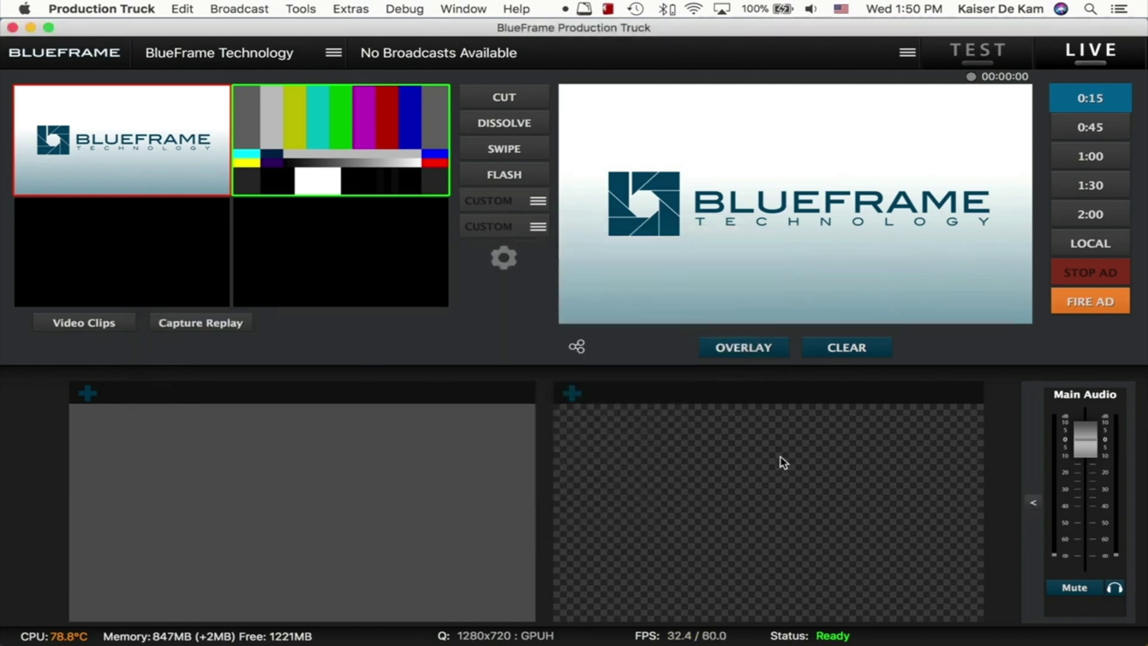
# Expand the audio mixer beside Main Audio and set the Audio 1 source to Blue Snowball.
pyautogui.click(1034, 508)
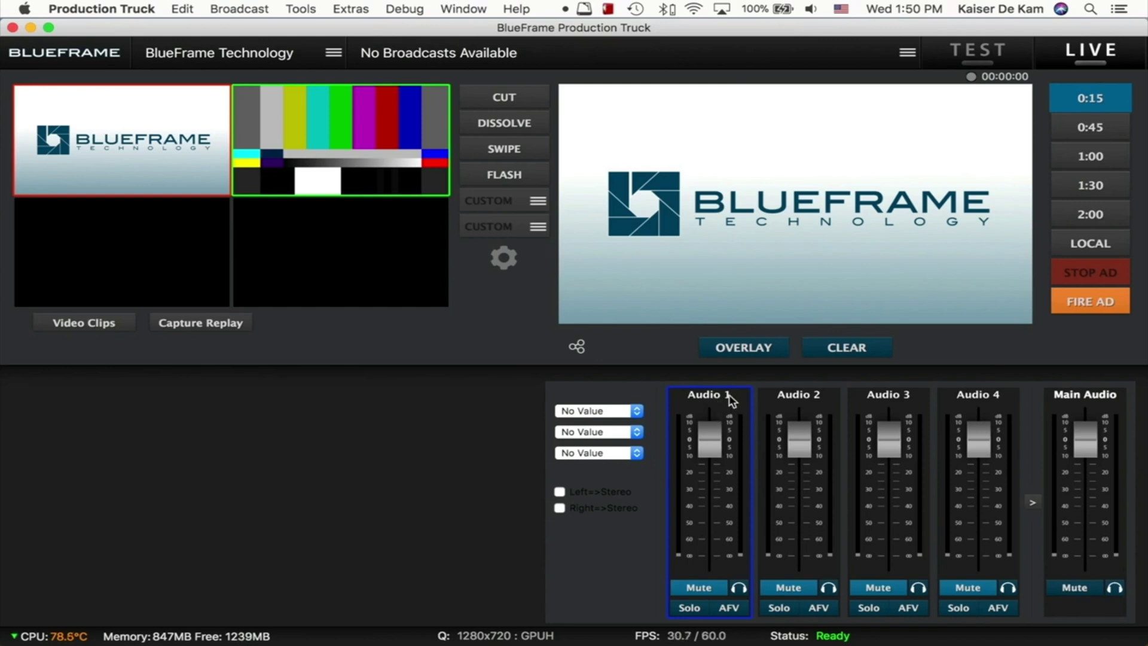
pyautogui.click(610, 413)
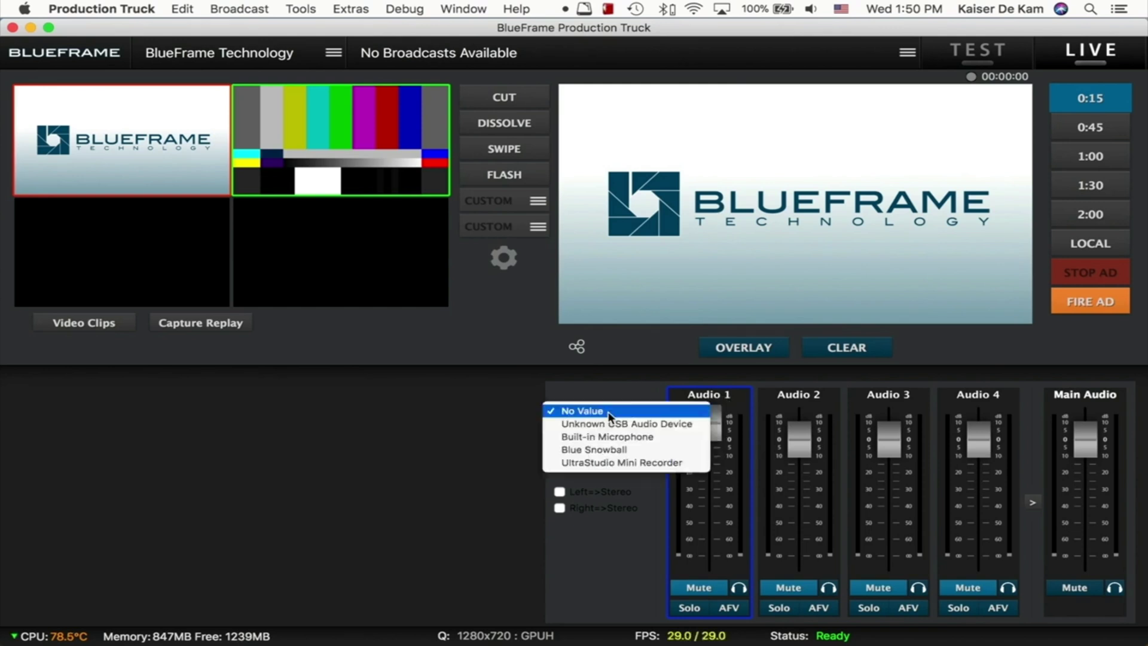
pyautogui.click(609, 449)
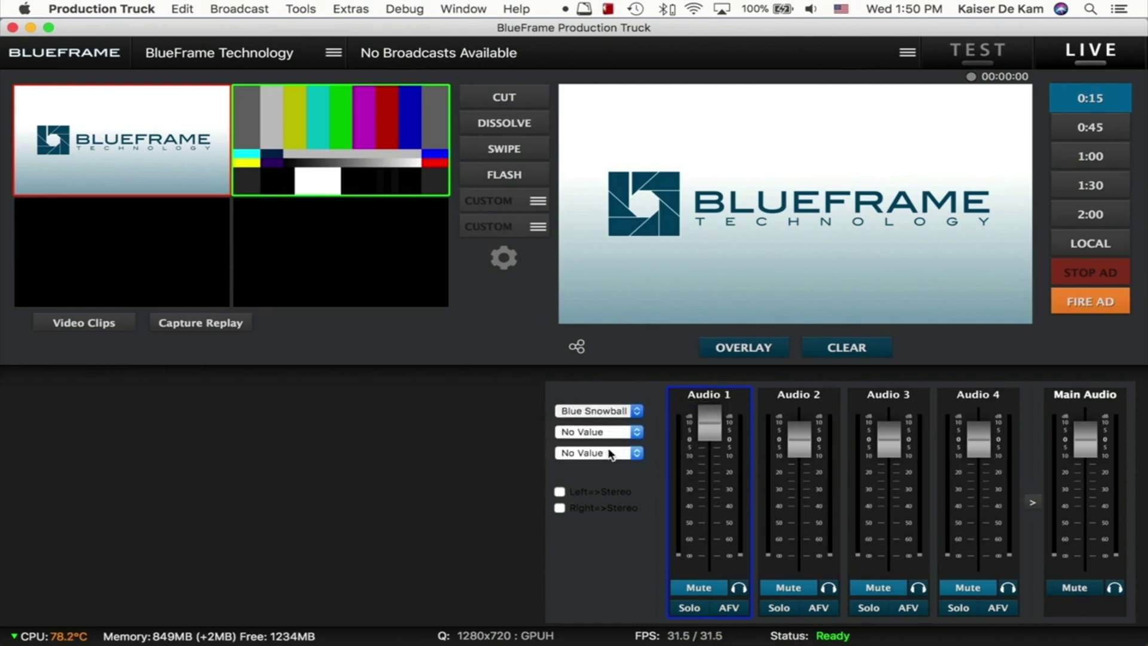
# Assign the UltraStudio Mini Recorder as the Audio 2 source and the Built-in Microphone as the Audio 3 source.
pyautogui.click(801, 413)
pyautogui.click(628, 411)
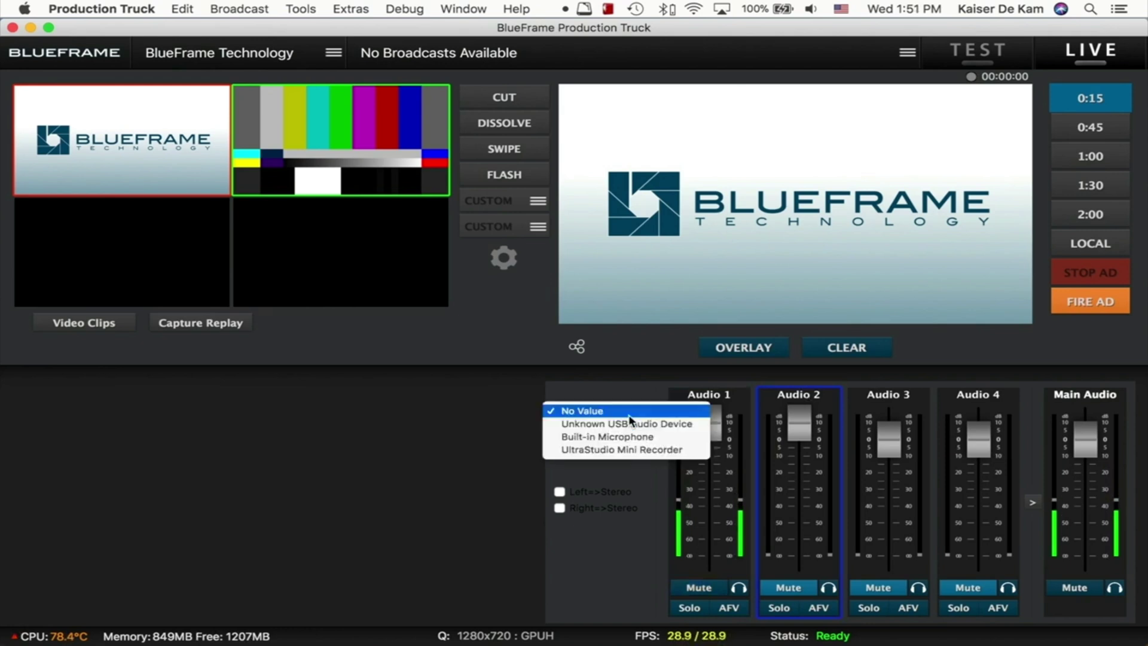
pyautogui.click(626, 451)
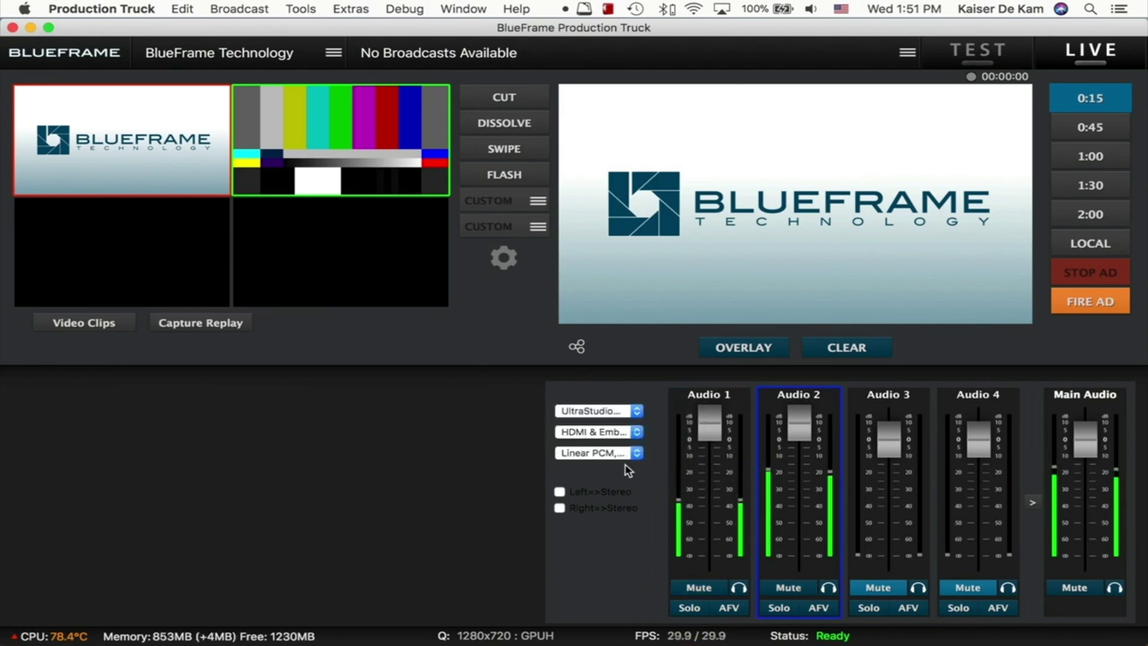
pyautogui.click(889, 404)
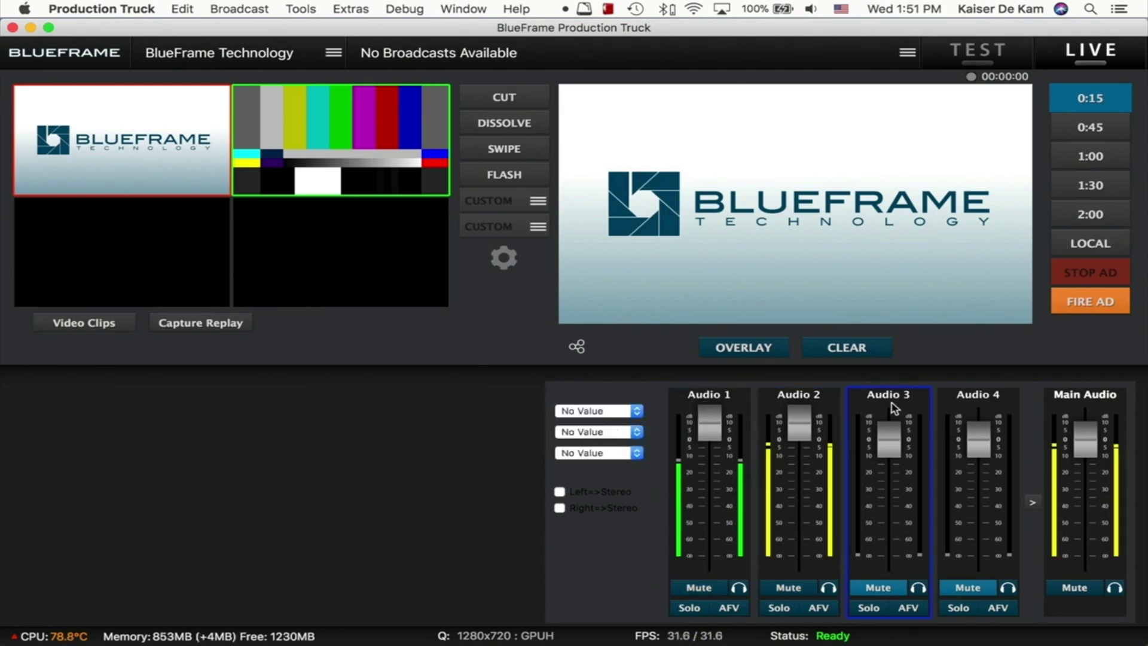
pyautogui.click(605, 411)
pyautogui.click(602, 437)
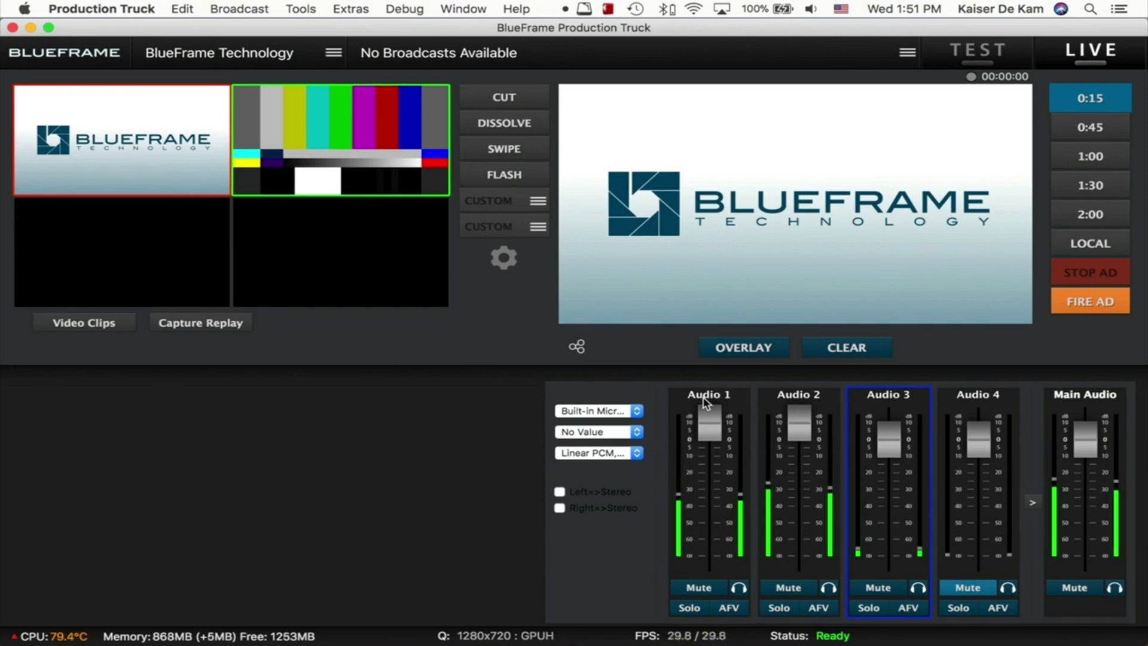
# Lower the Audio 2 fader to about -5 dB and the Audio 1 and Audio 3 faders to about -10 dB.
pyautogui.moveTo(806, 432); pyautogui.dragTo(803, 448)
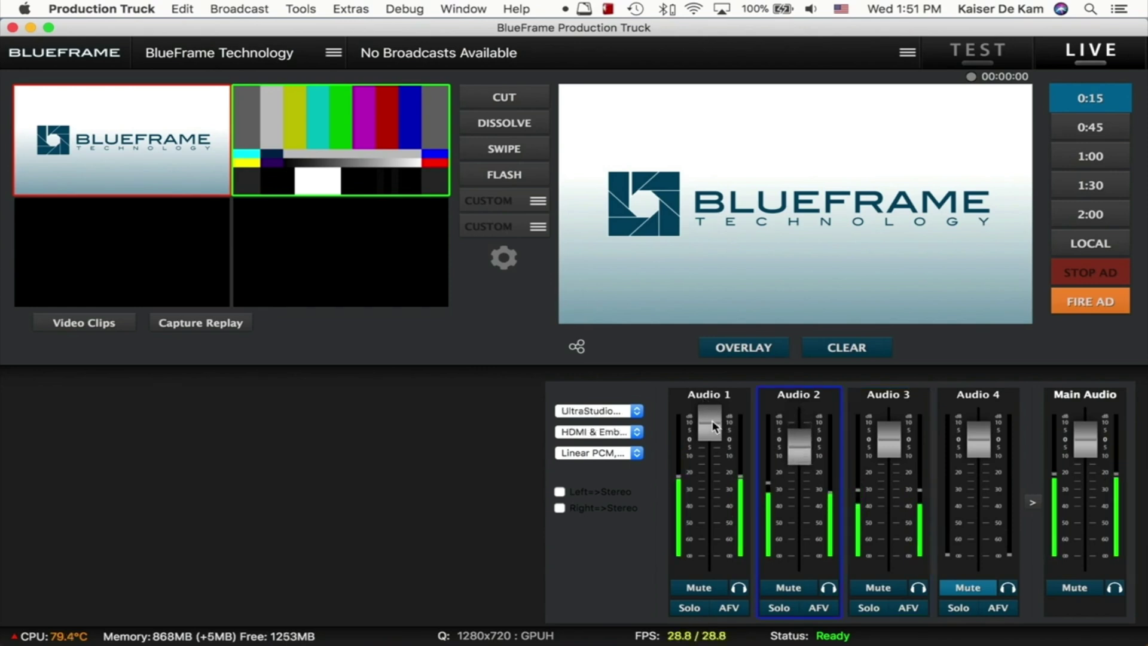
pyautogui.moveTo(709, 436); pyautogui.dragTo(710, 464)
pyautogui.moveTo(886, 436); pyautogui.dragTo(885, 455)
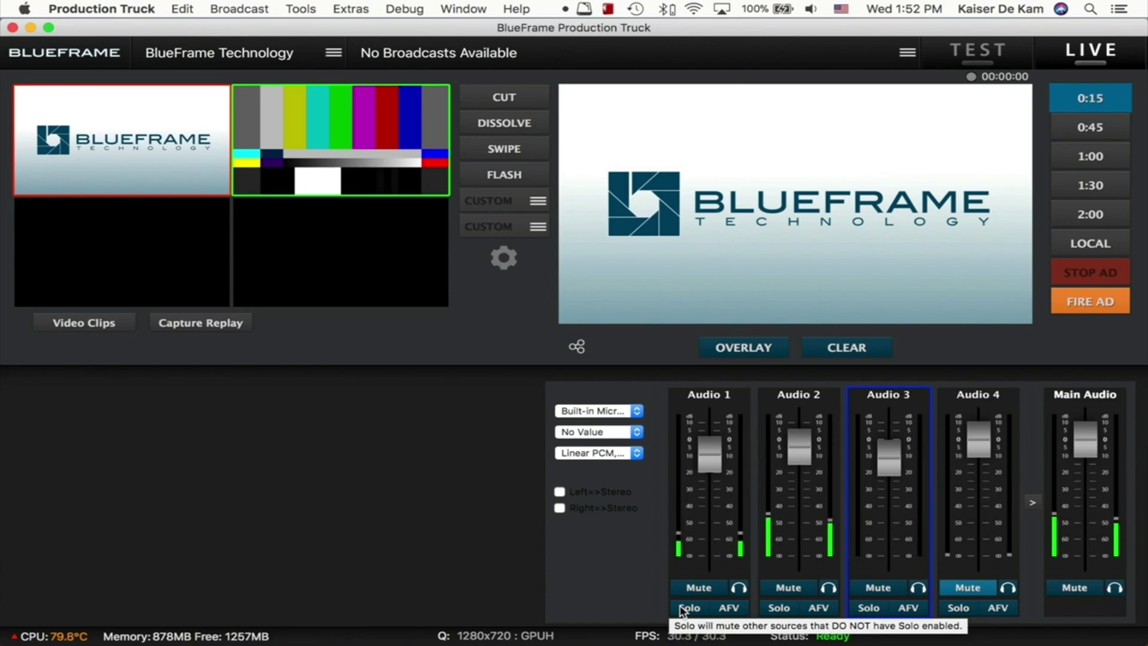
# Try Solo on the Audio 1, Audio 2 and Audio 3 channels.
pyautogui.click(687, 610)
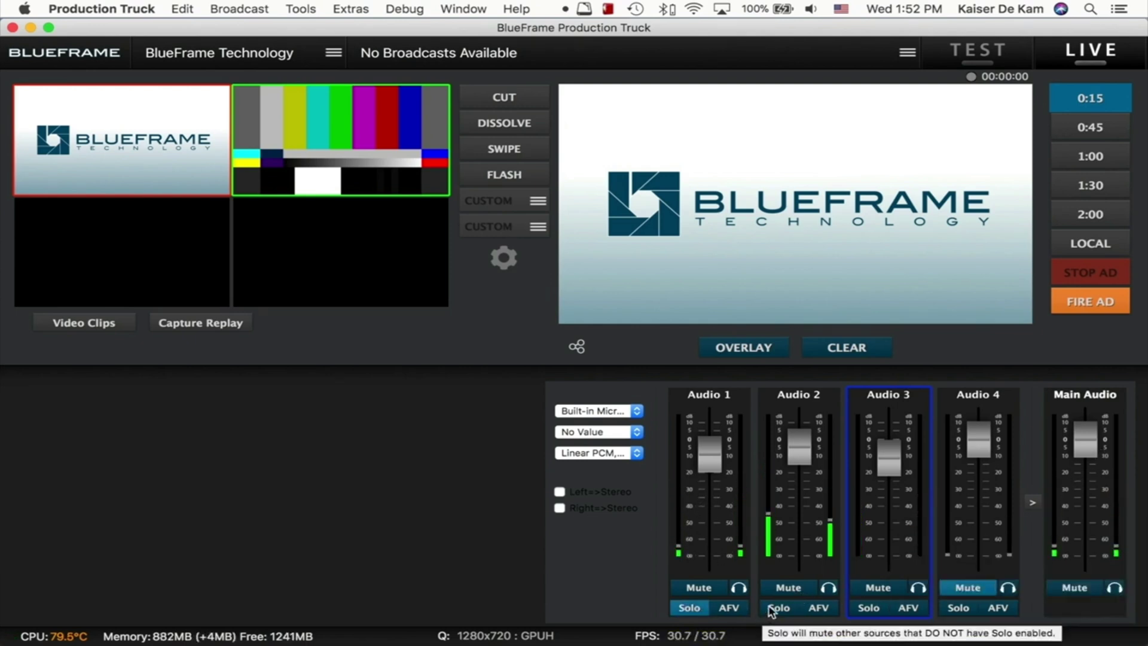
pyautogui.click(776, 607)
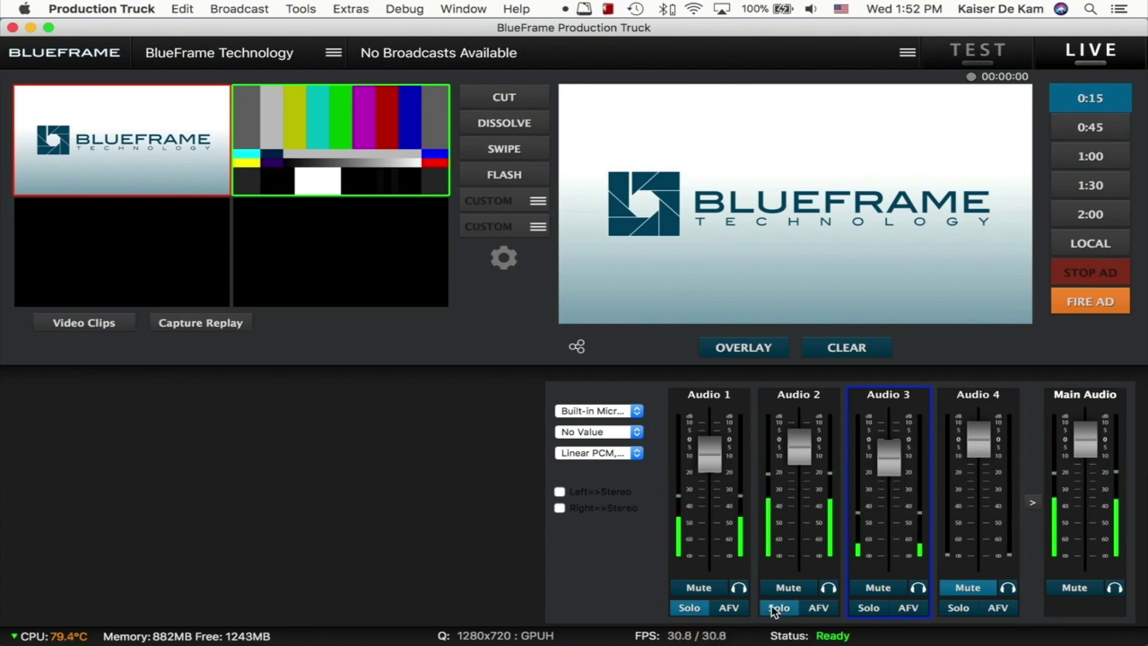
pyautogui.click(862, 609)
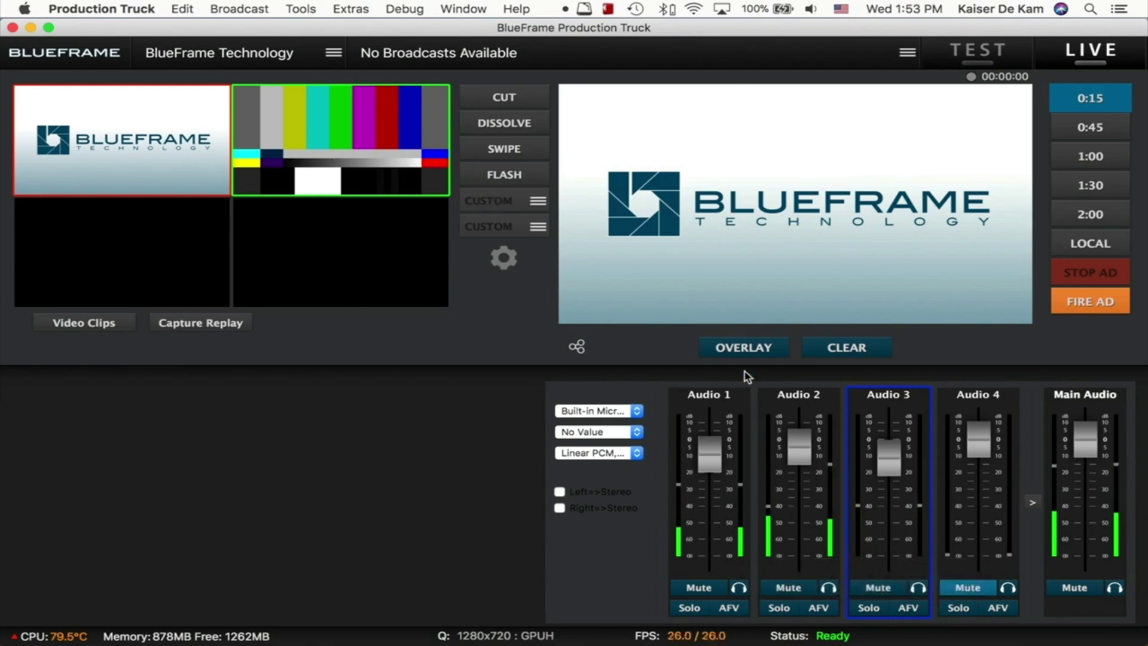
# Try AFV on Audio 2 while cutting the program output to the color bars camera, and turn AFV off again.
pyautogui.click(805, 399)
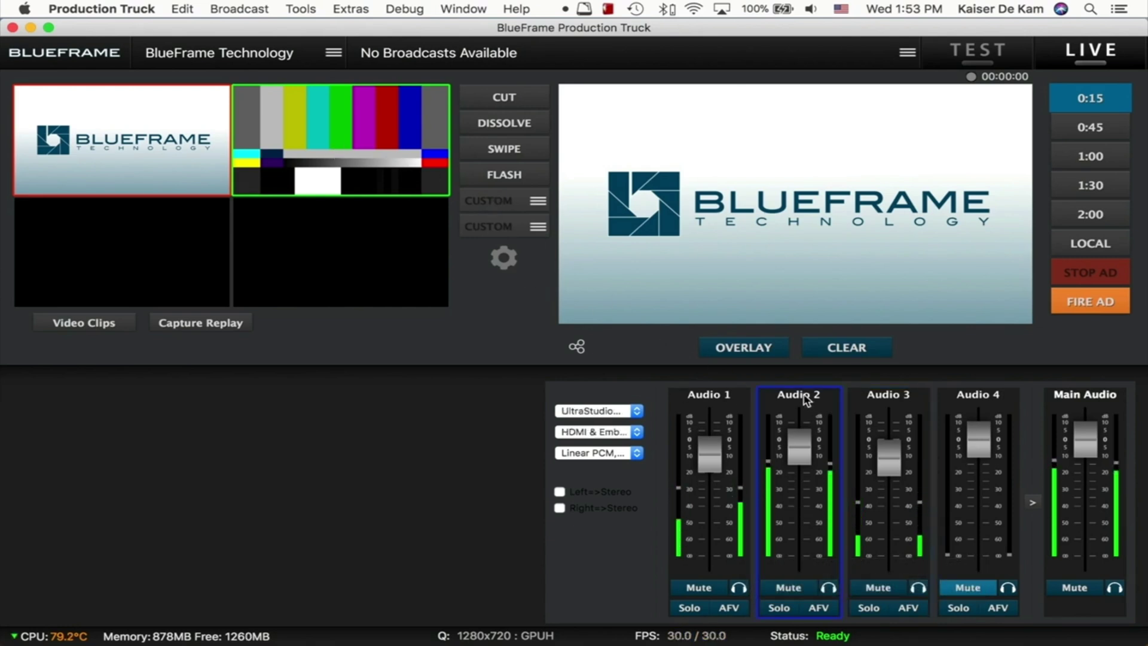
pyautogui.click(817, 608)
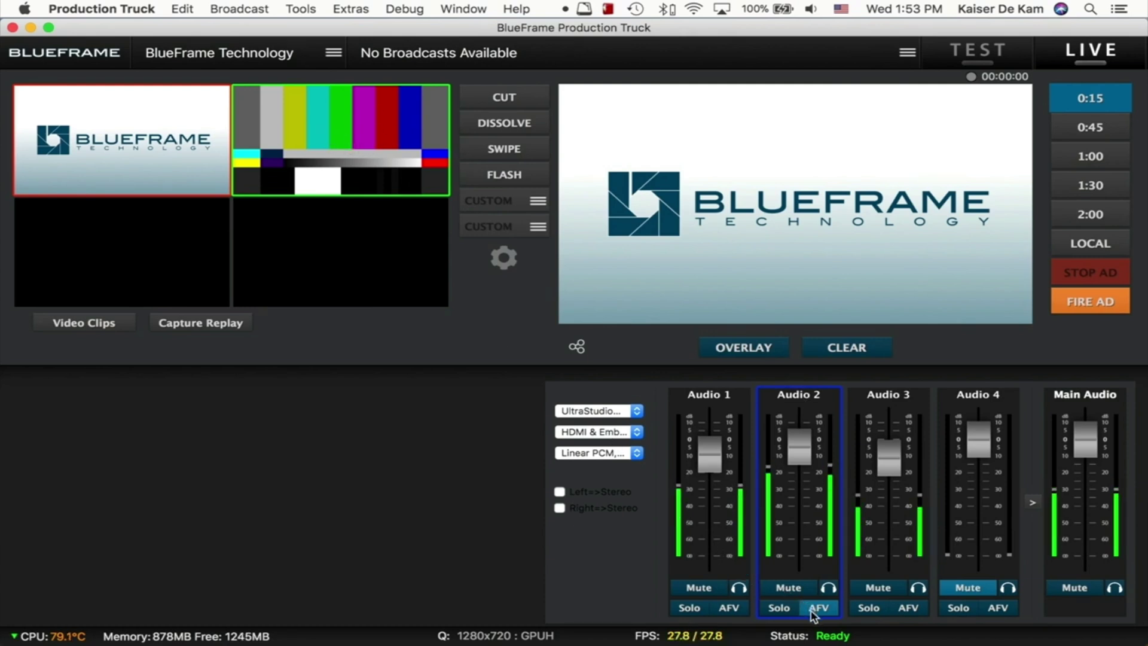
pyautogui.click(495, 103)
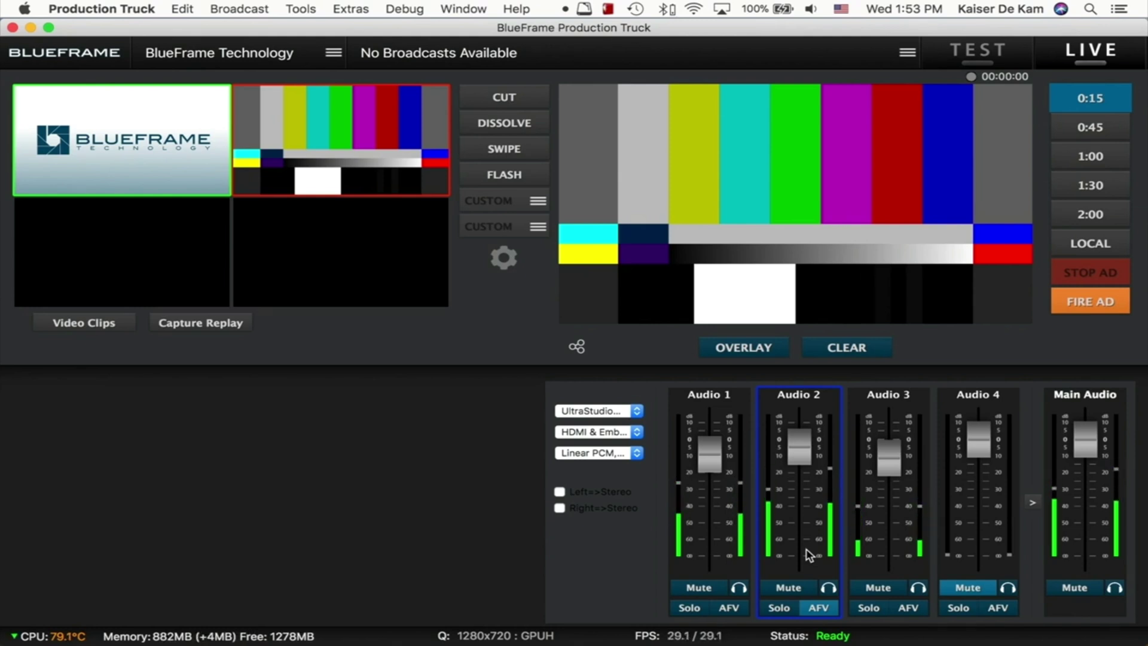
pyautogui.click(816, 608)
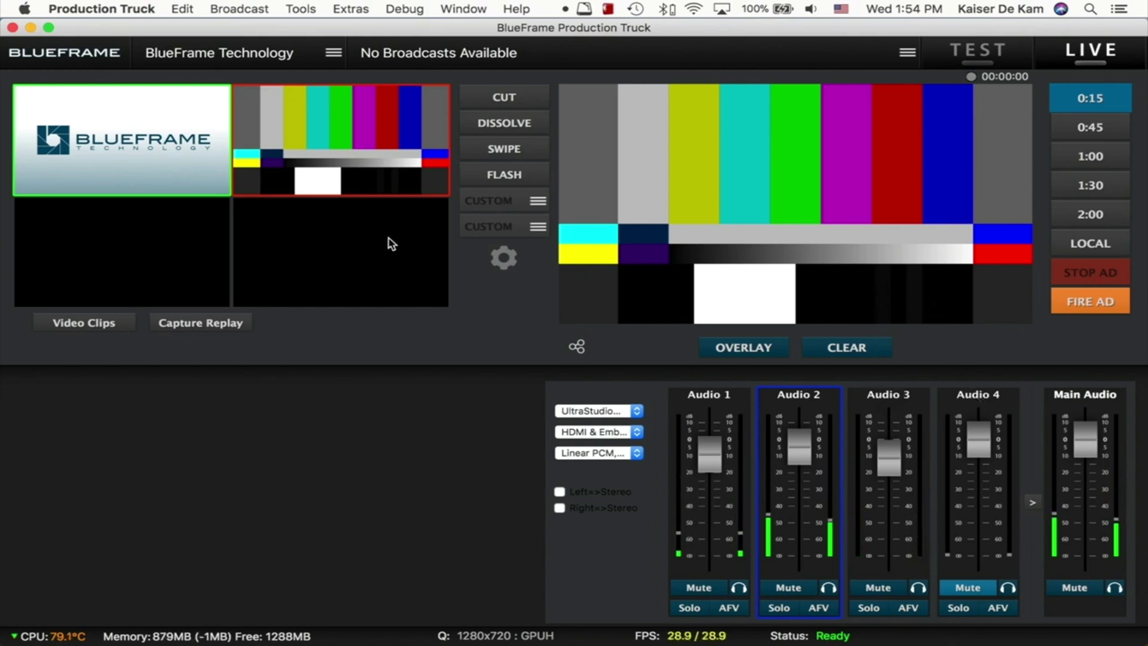
# Collapse the audio mixer and view the Video Clip audio controls in the Video Clips Editor.
pyautogui.click(1033, 506)
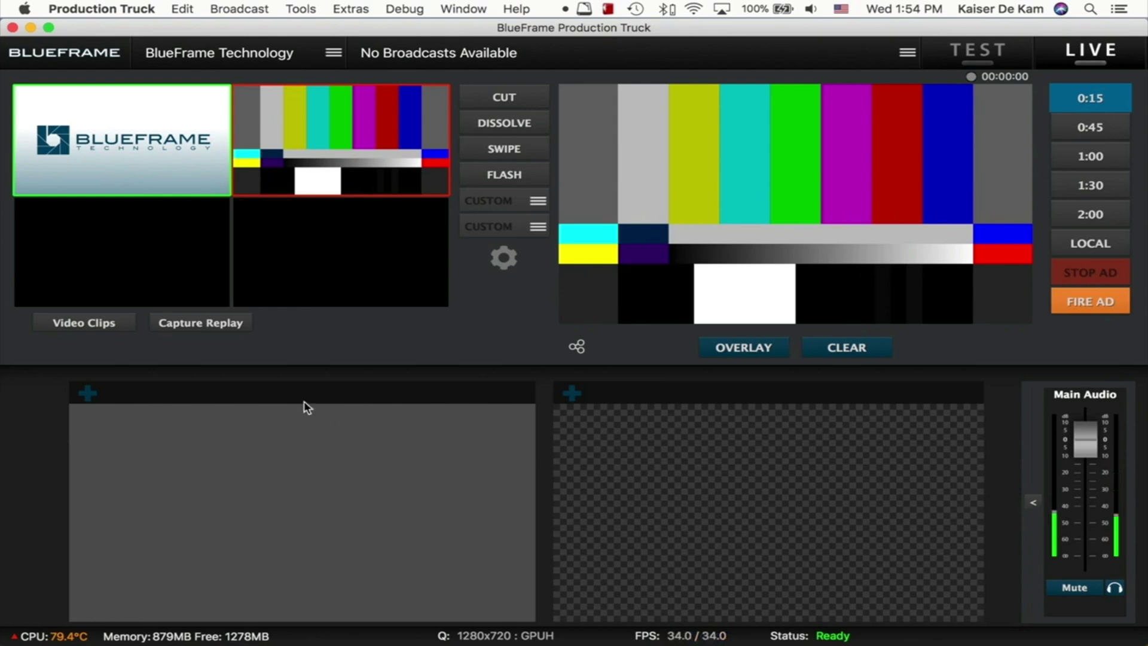
pyautogui.click(100, 325)
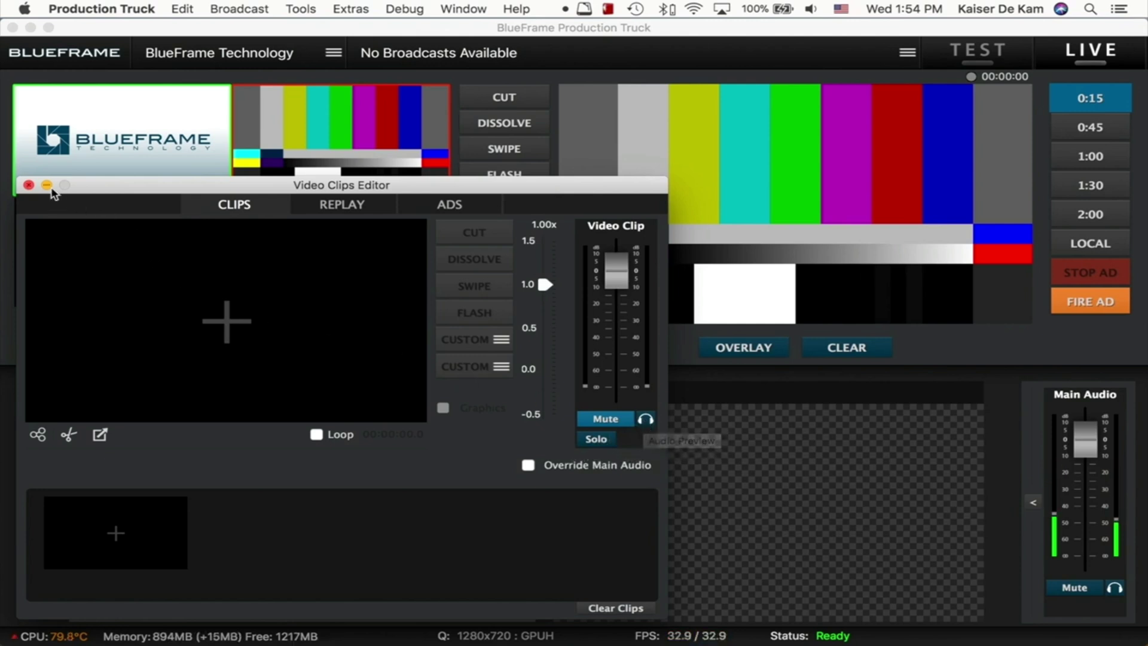
pyautogui.click(28, 185)
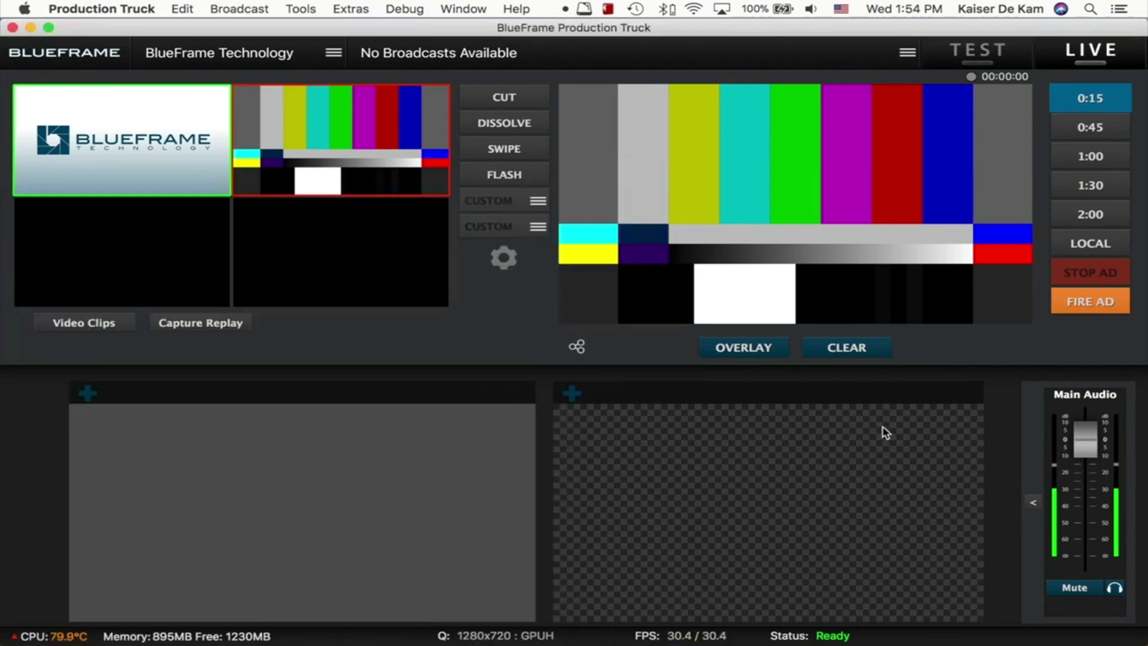
pyautogui.click(1037, 506)
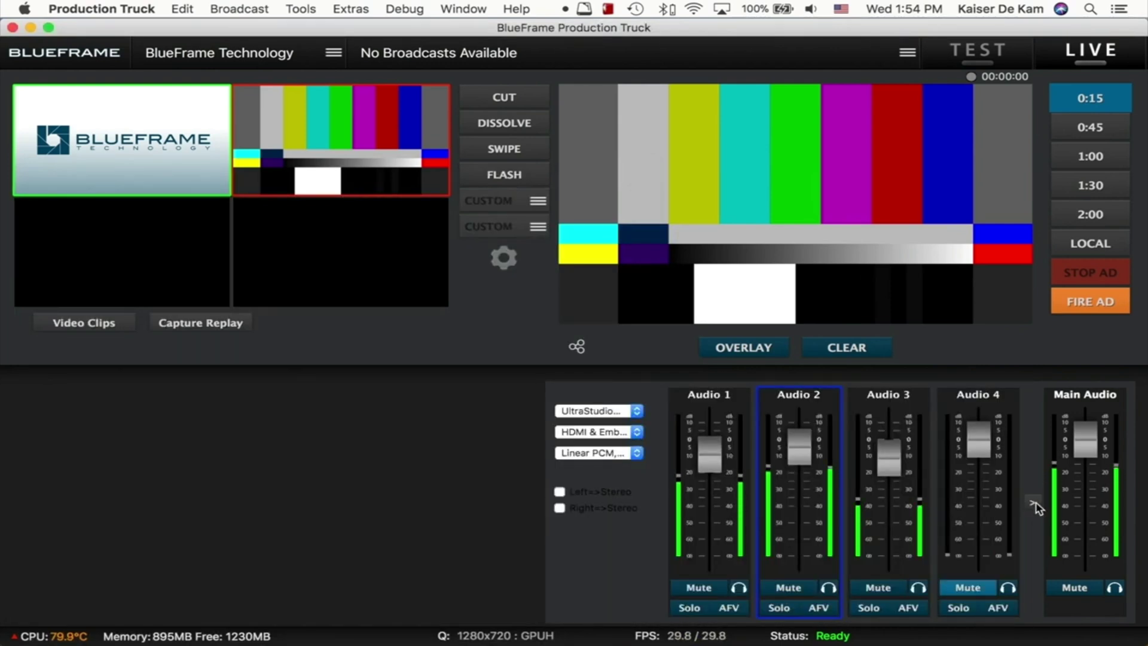
pyautogui.click(1033, 504)
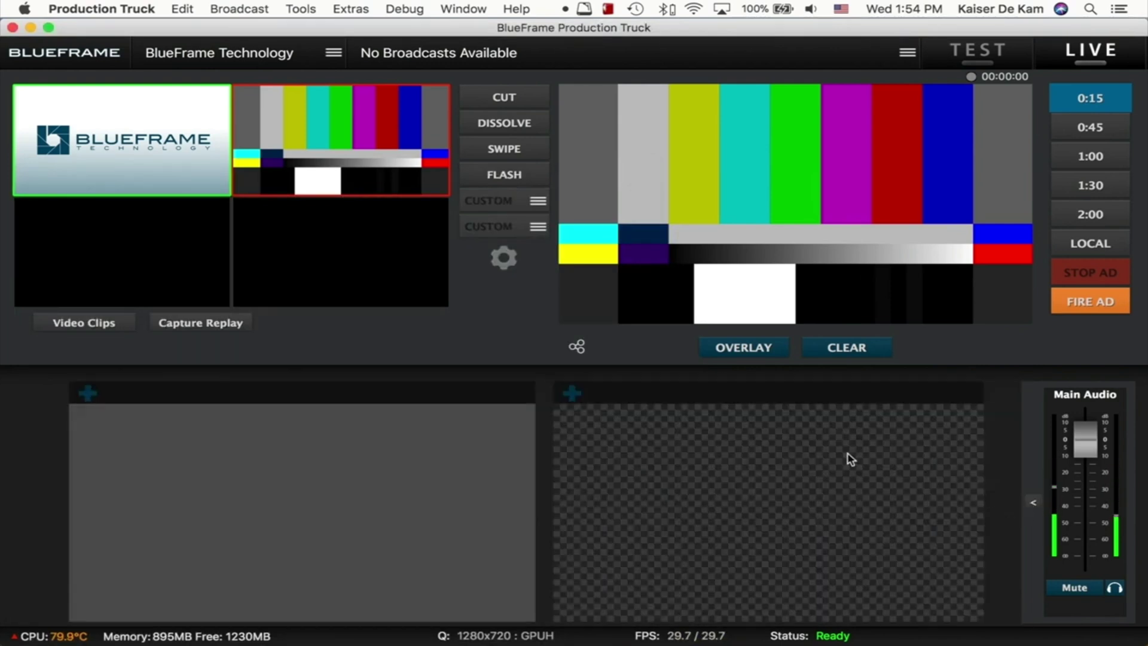
# Open the Audio Mixer in its own window and move it toward the middle of the screen.
pyautogui.click(316, 8)
pyautogui.click(311, 76)
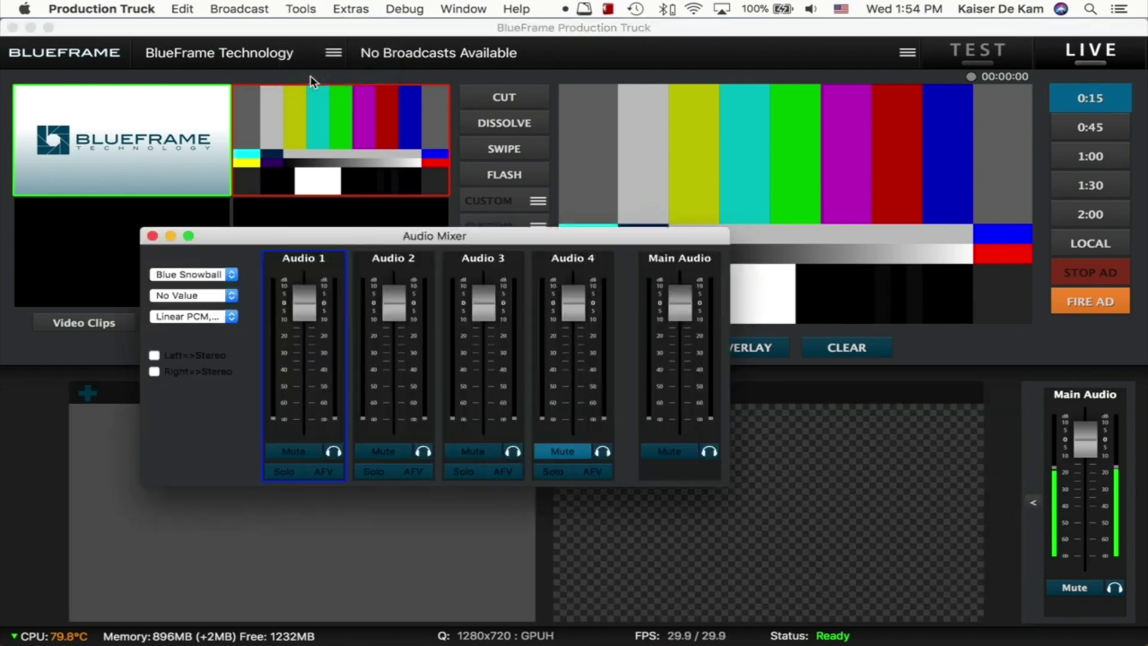
pyautogui.moveTo(359, 239); pyautogui.dragTo(479, 235)
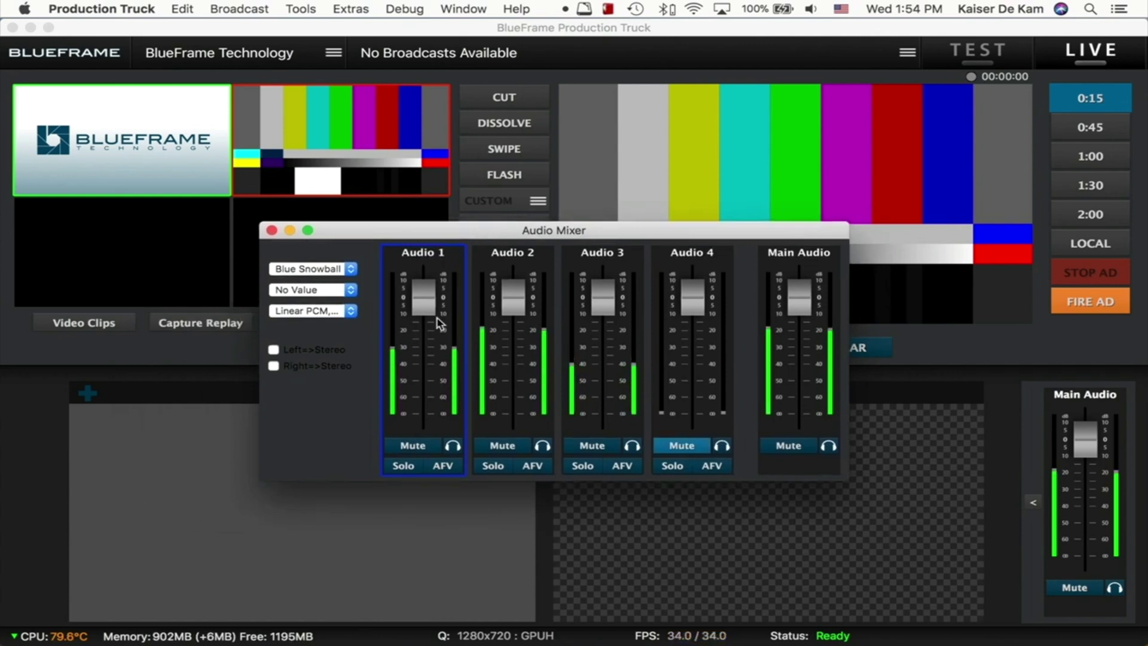
# Bring the separate Audio Mixer window back to the front, close it, and expand the mixer in the main window.
pyautogui.click(468, 507)
pyautogui.click(300, 9)
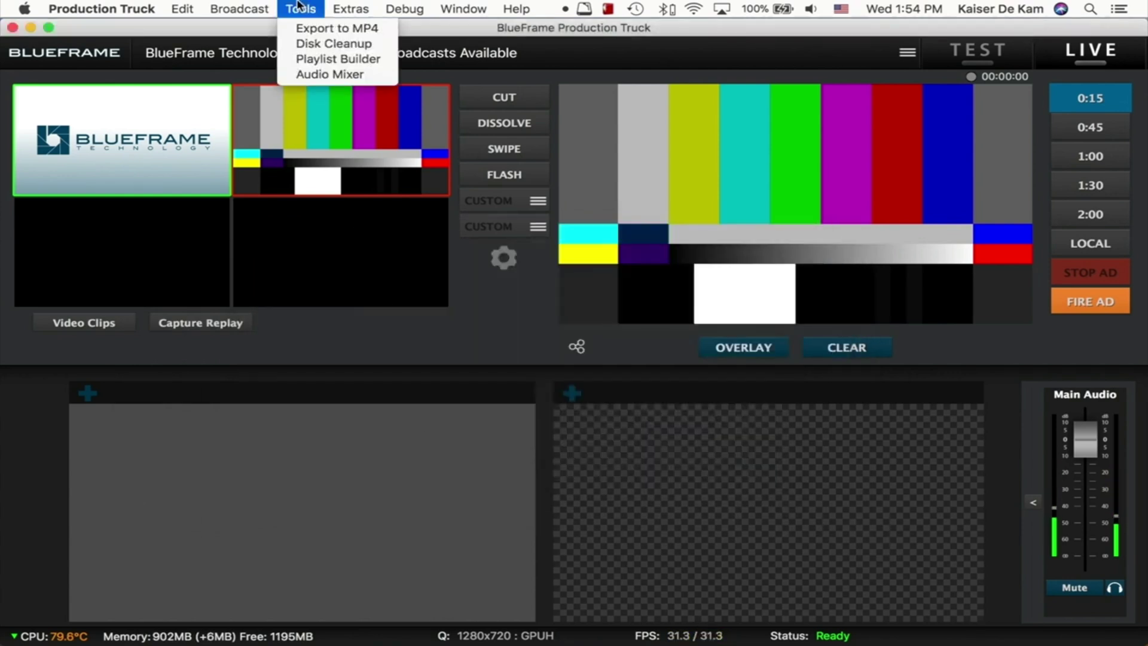
pyautogui.click(299, 74)
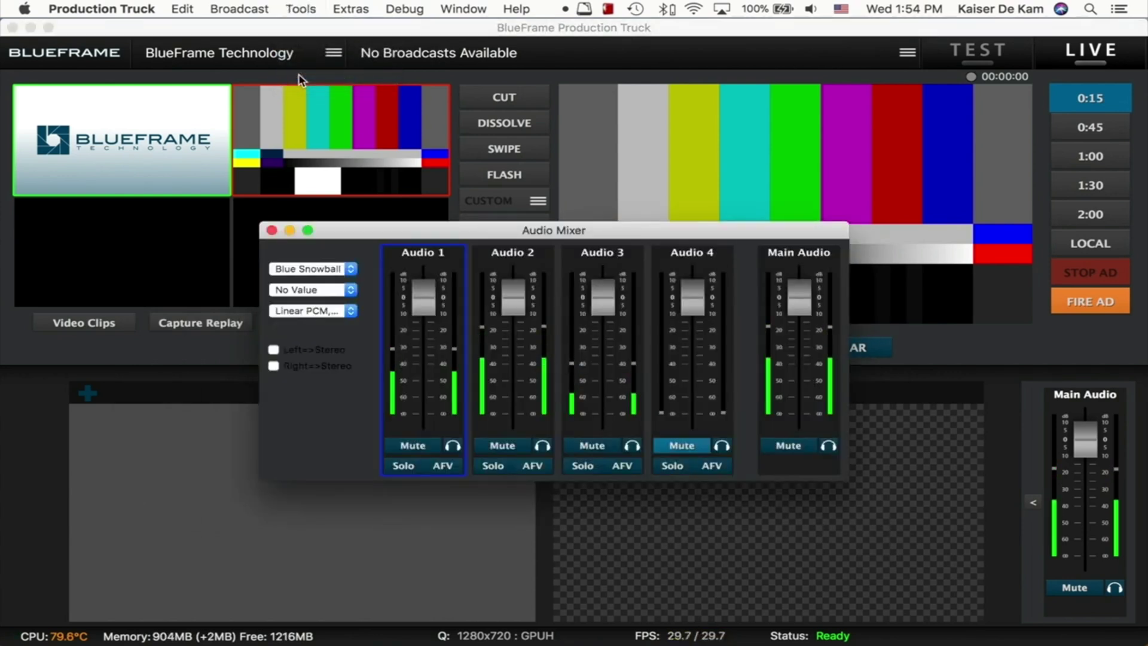
pyautogui.click(272, 230)
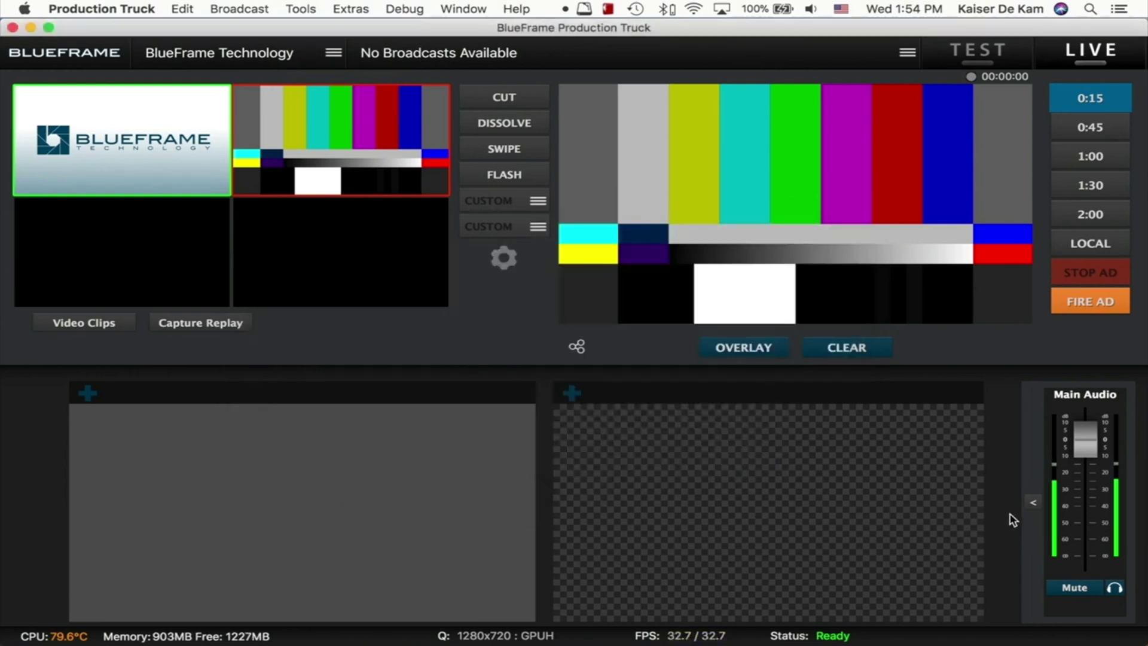
pyautogui.click(1032, 507)
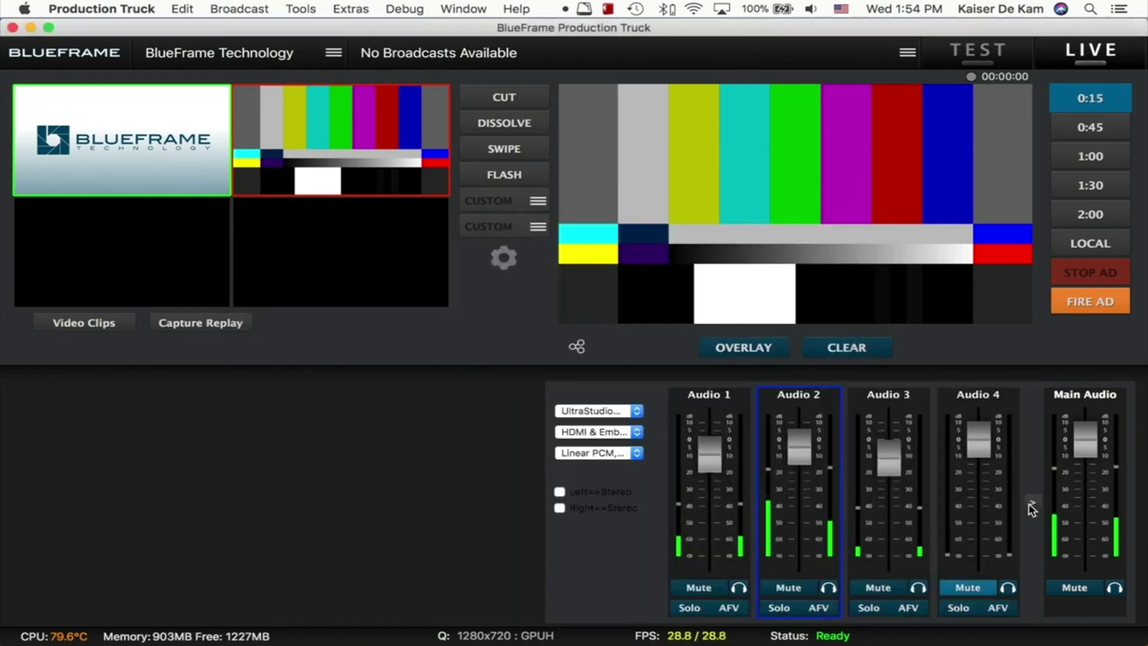